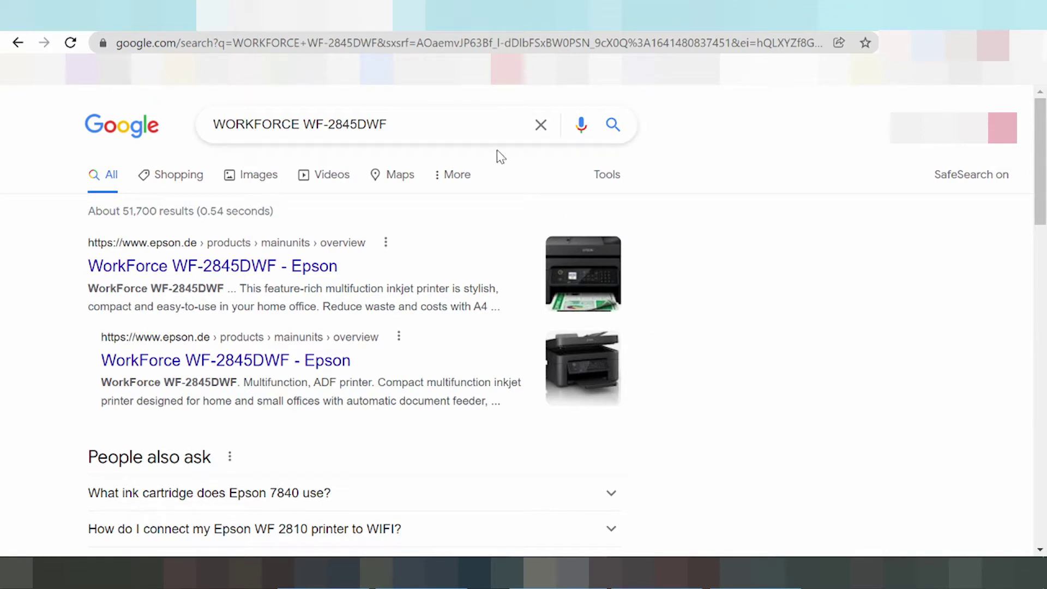
Append ' driver download' to the WF-2845DWF query and run the Google search.
click(391, 124)
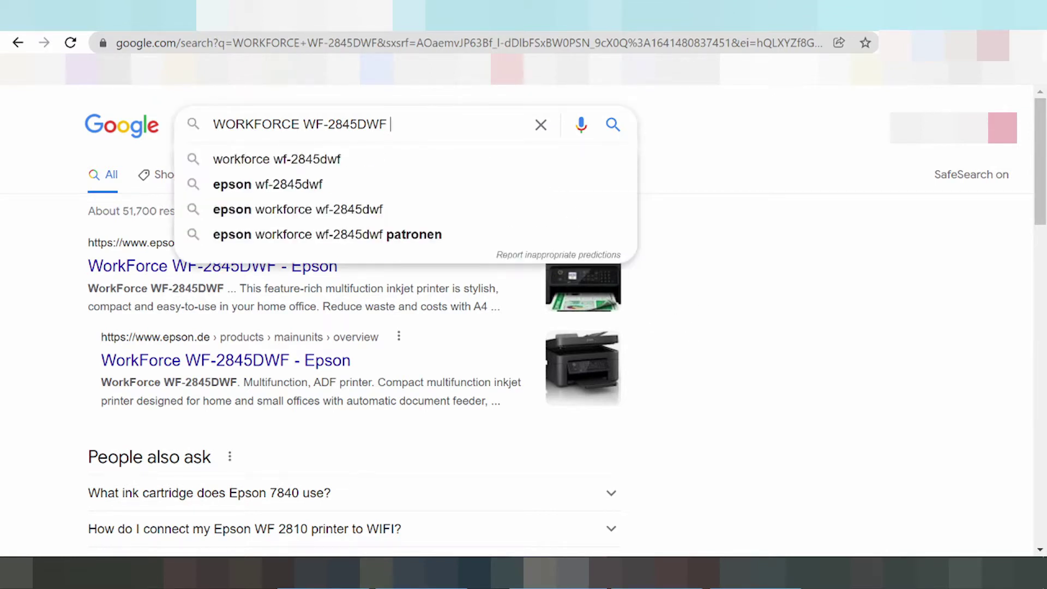
text(driver down)
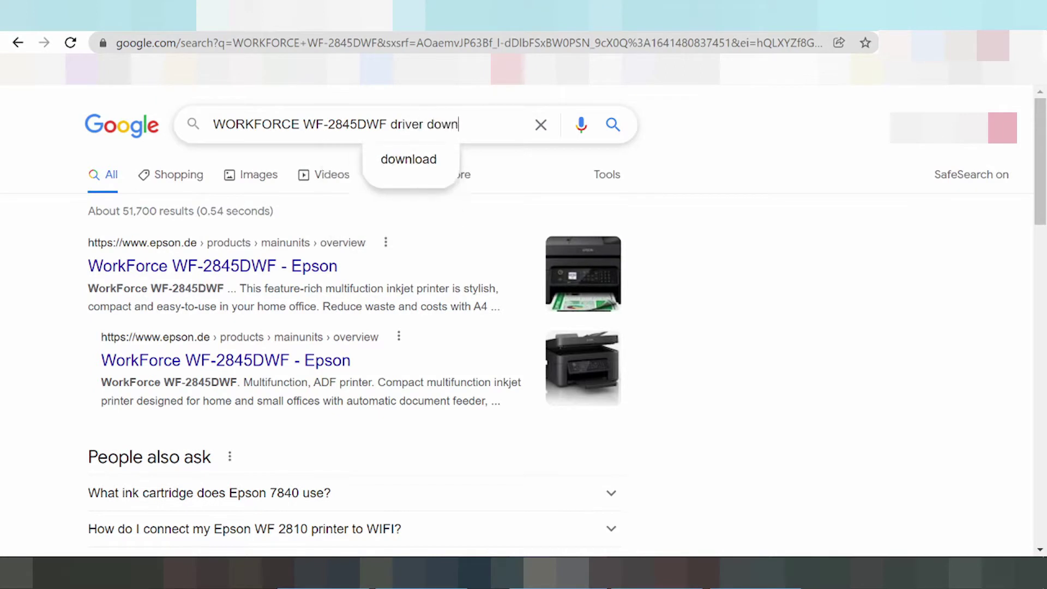
text(load)
key(Return)
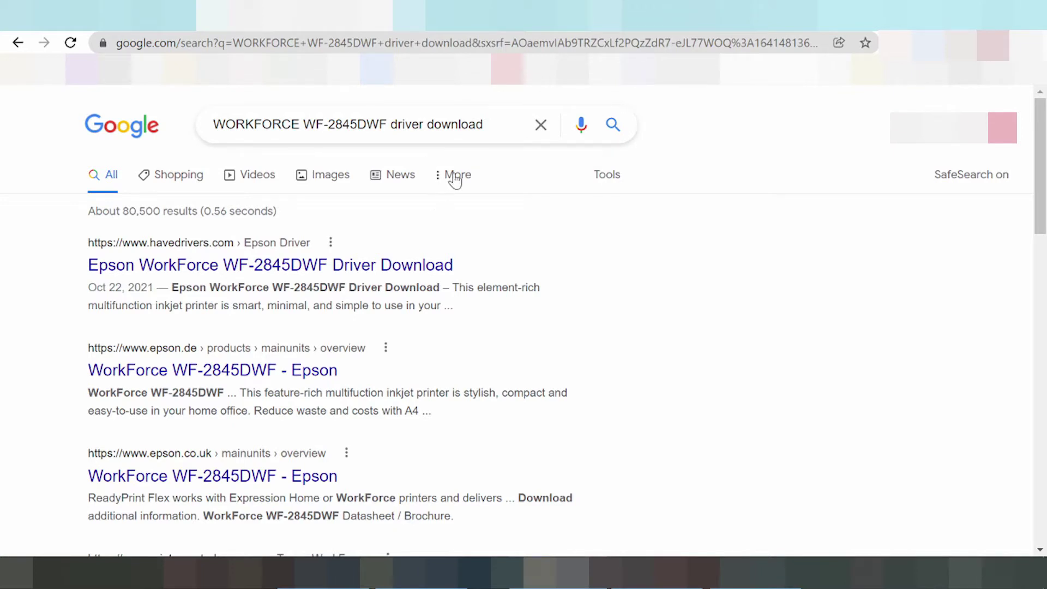
scroll(397, 186, down, 2)
scroll(397, 186, down, 1)
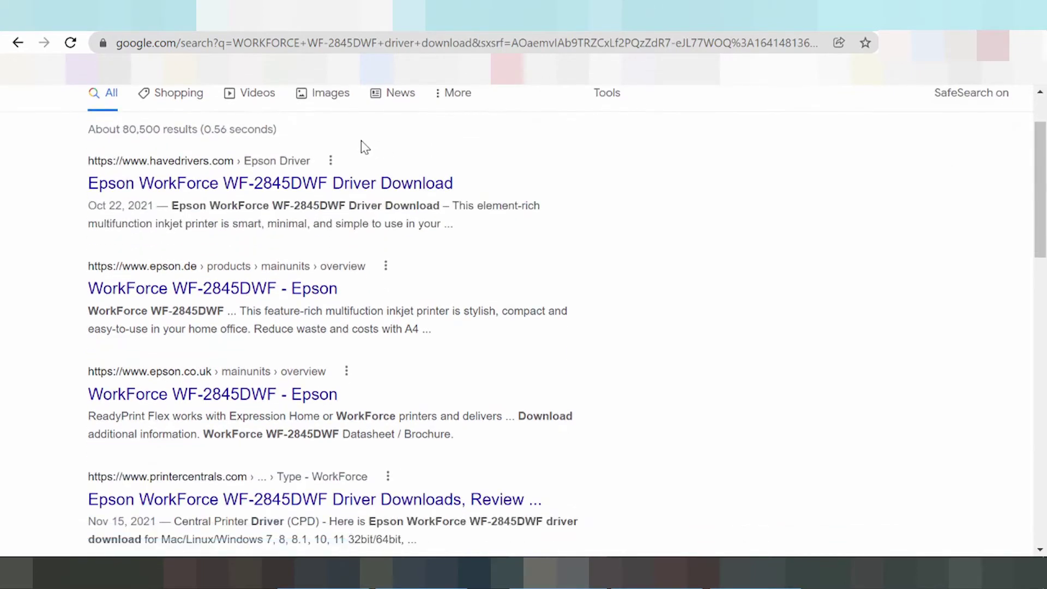
scroll(393, 203, down, 2)
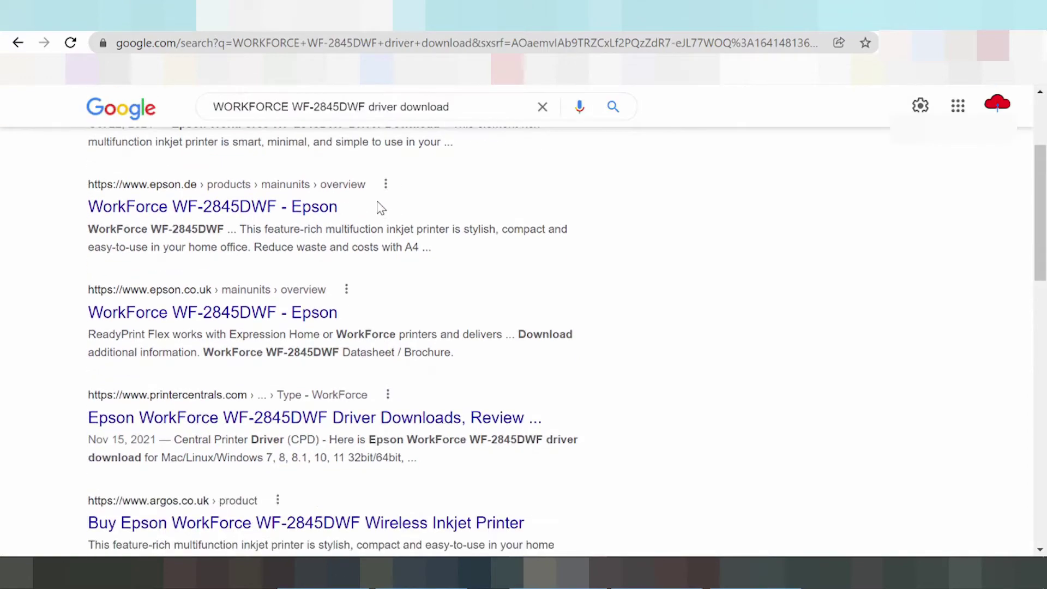
scroll(352, 181, down, 7)
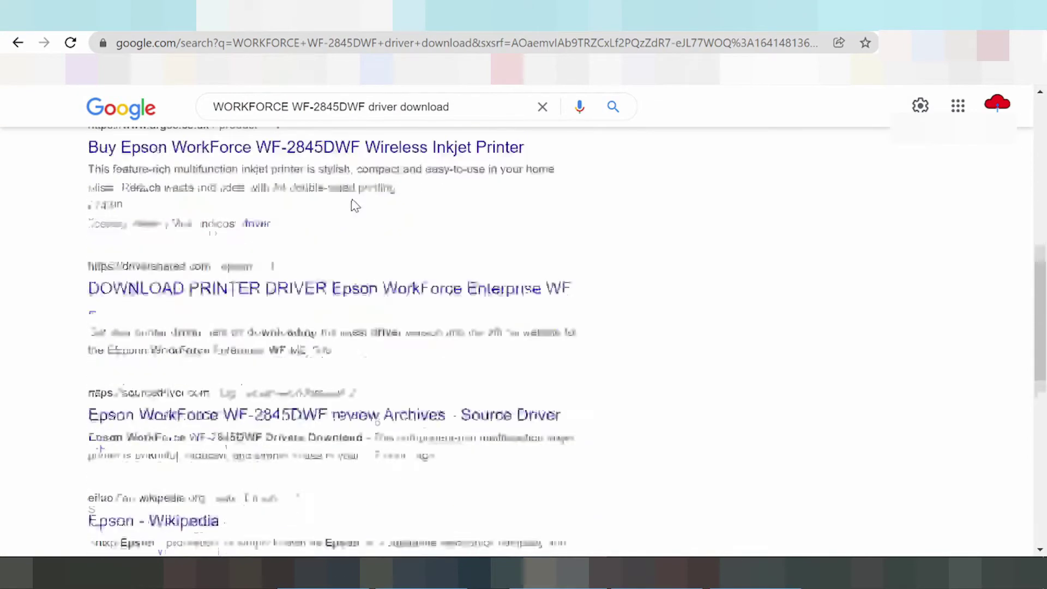
scroll(355, 218, down, 1)
scroll(355, 219, down, 6)
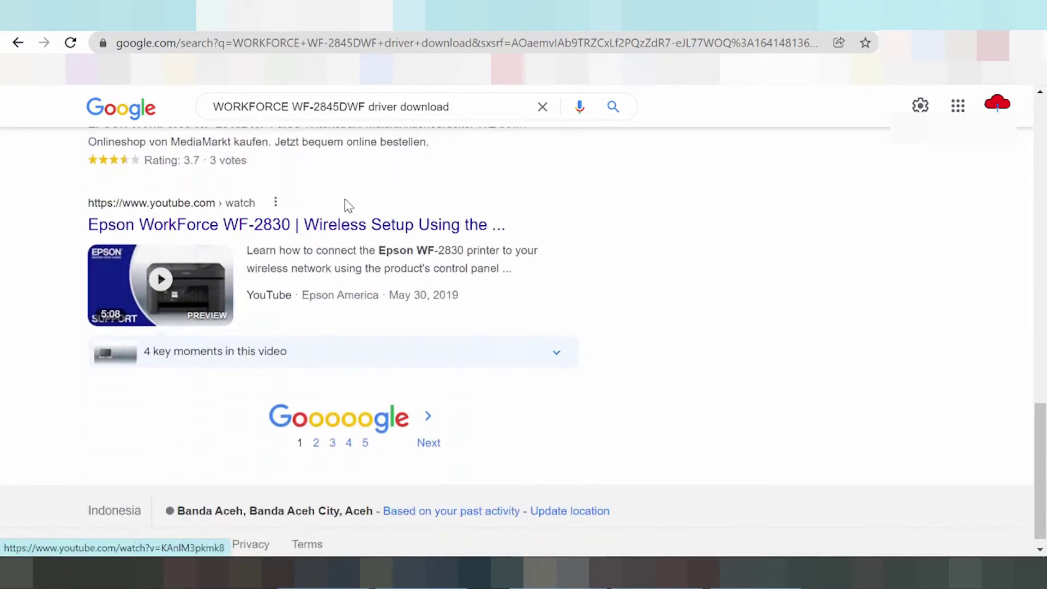
scroll(349, 223, up, 10)
scroll(302, 229, up, 3)
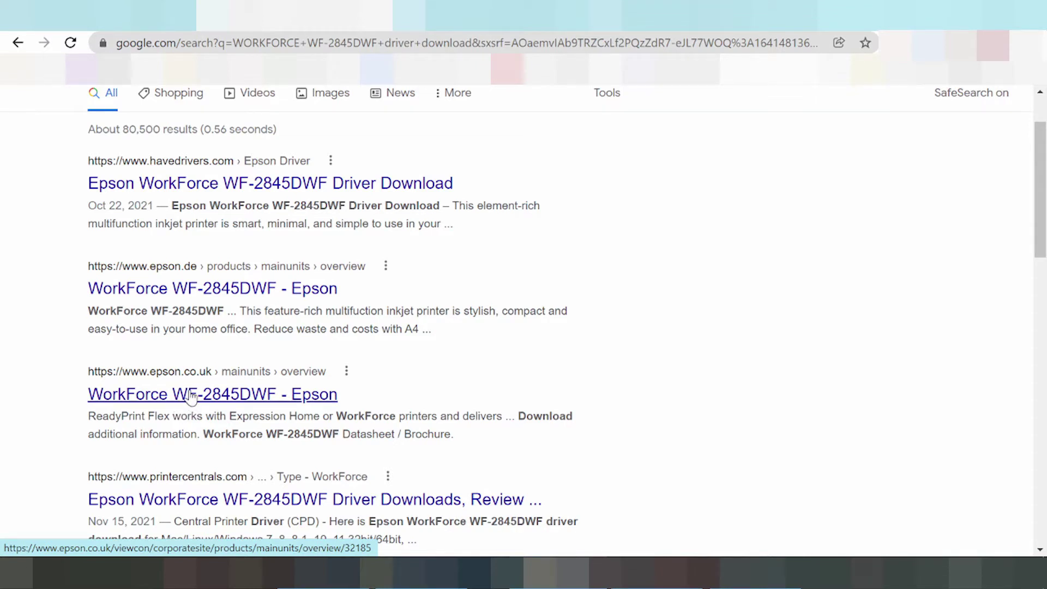
Open the epson.co.uk WorkForce WF-2845DWF result and look over its product page.
click(190, 397)
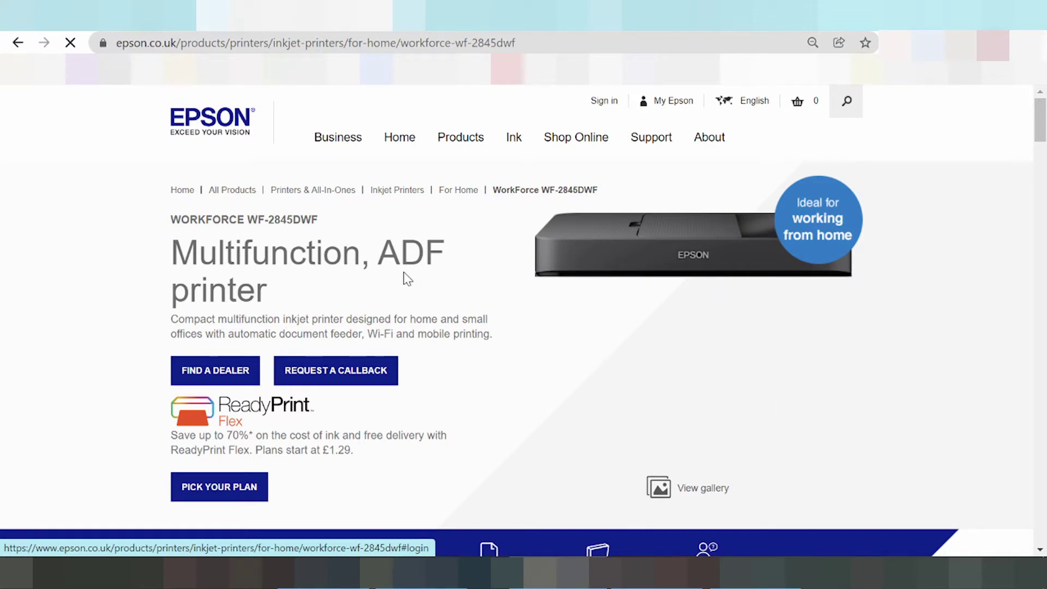
scroll(721, 301, down, 2)
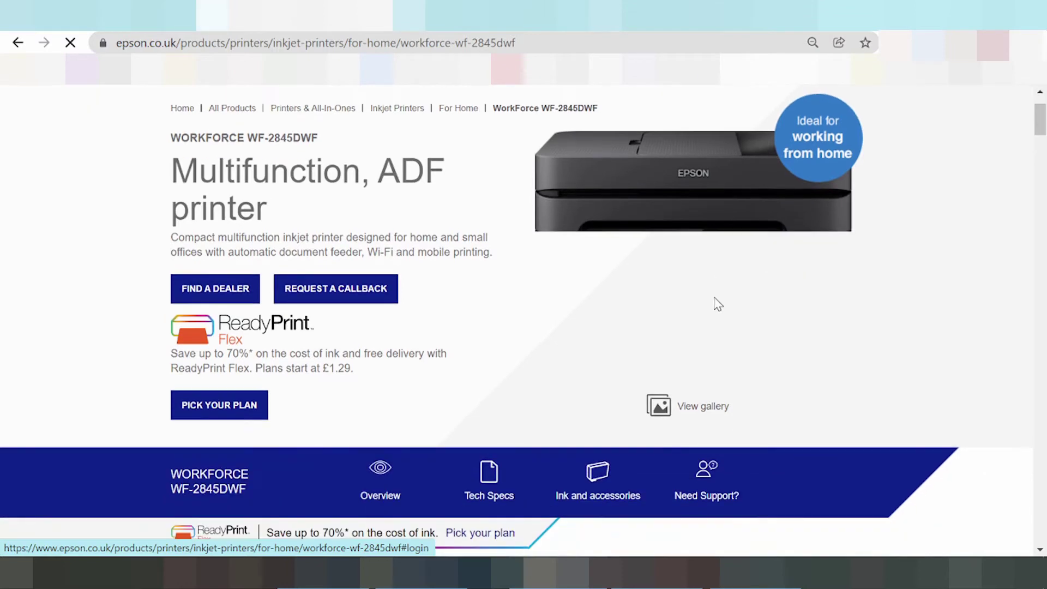
scroll(708, 300, down, 2)
scroll(695, 298, up, 1)
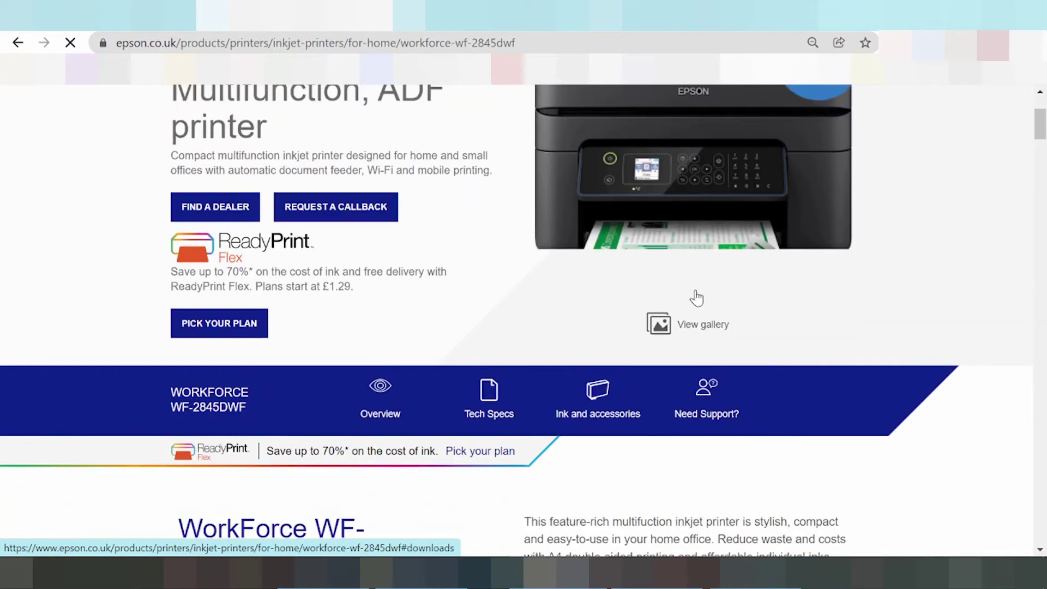
scroll(693, 286, up, 1)
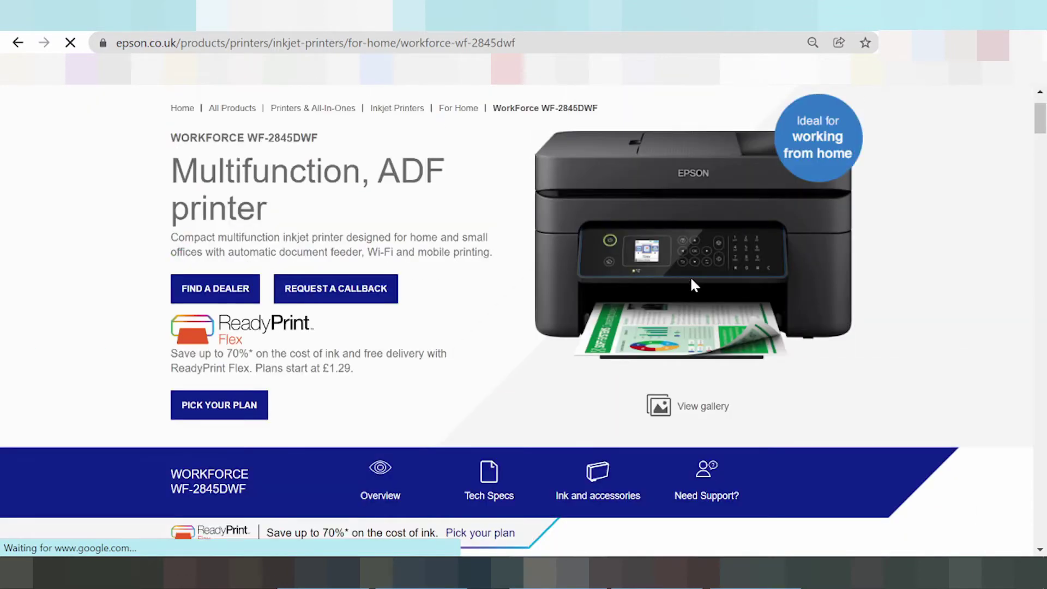
scroll(690, 276, down, 5)
scroll(692, 292, down, 7)
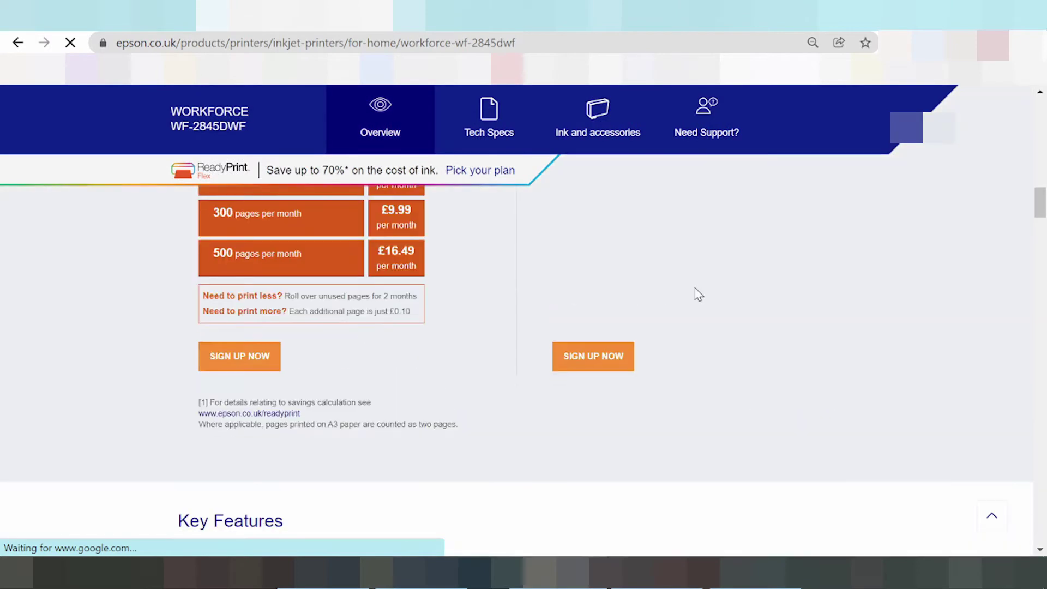
Scroll further down the product page to the Need Support? section.
scroll(697, 297, down, 5)
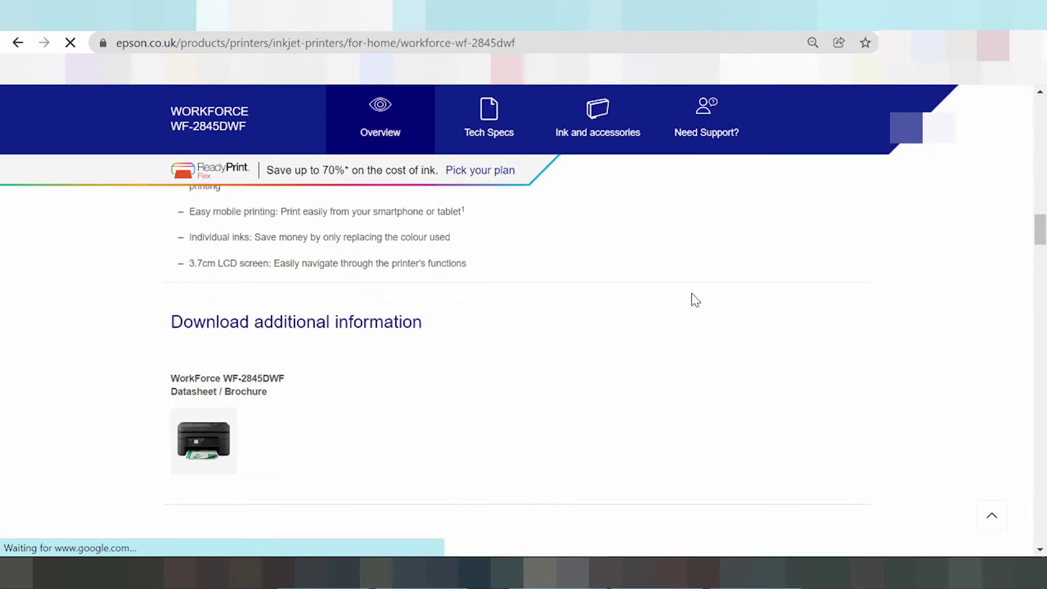
scroll(693, 292, down, 5)
scroll(679, 283, down, 5)
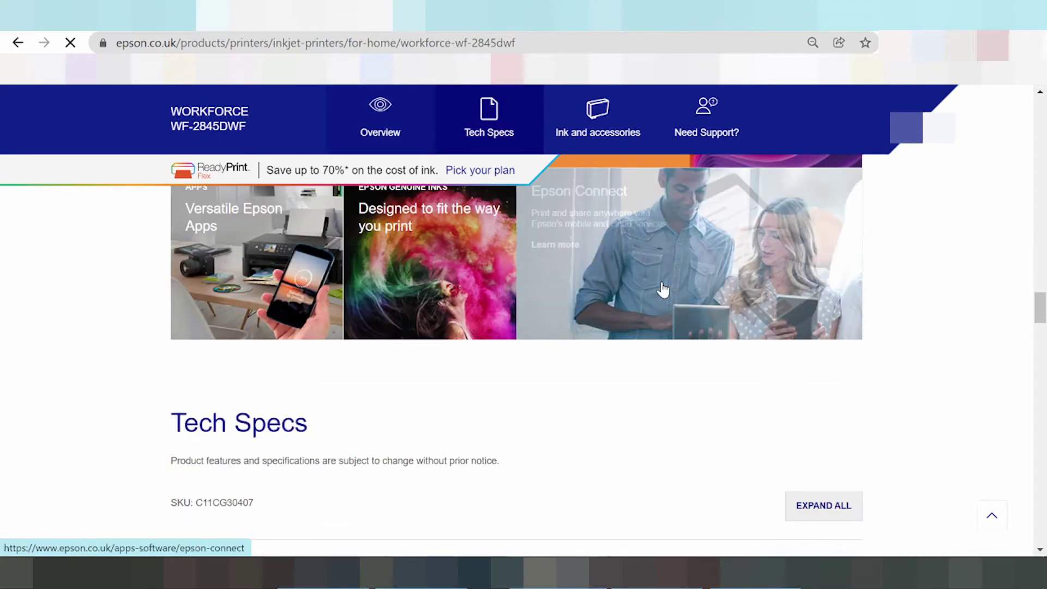
scroll(671, 290, down, 10)
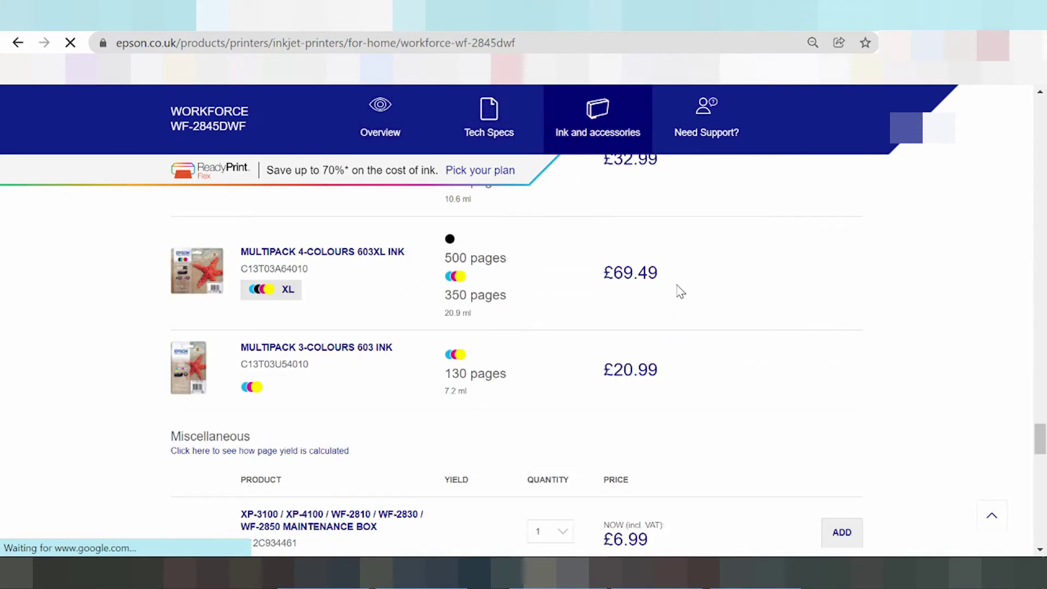
scroll(676, 291, down, 10)
scroll(672, 291, up, 3)
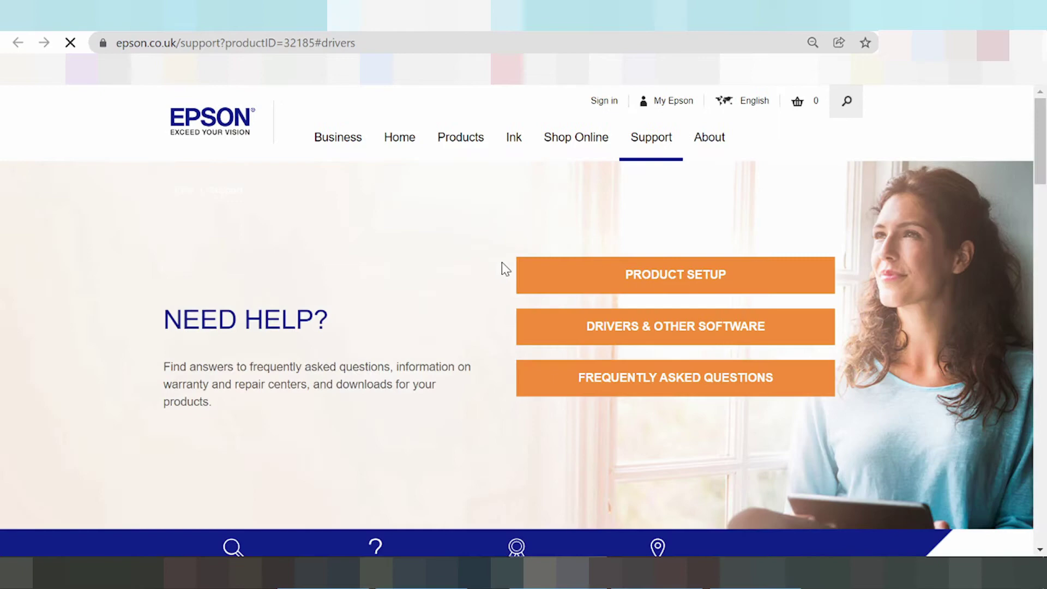
Open the drivers operating system dropdown, currently set to Windows 10 64-bit.
scroll(500, 269, down, 5)
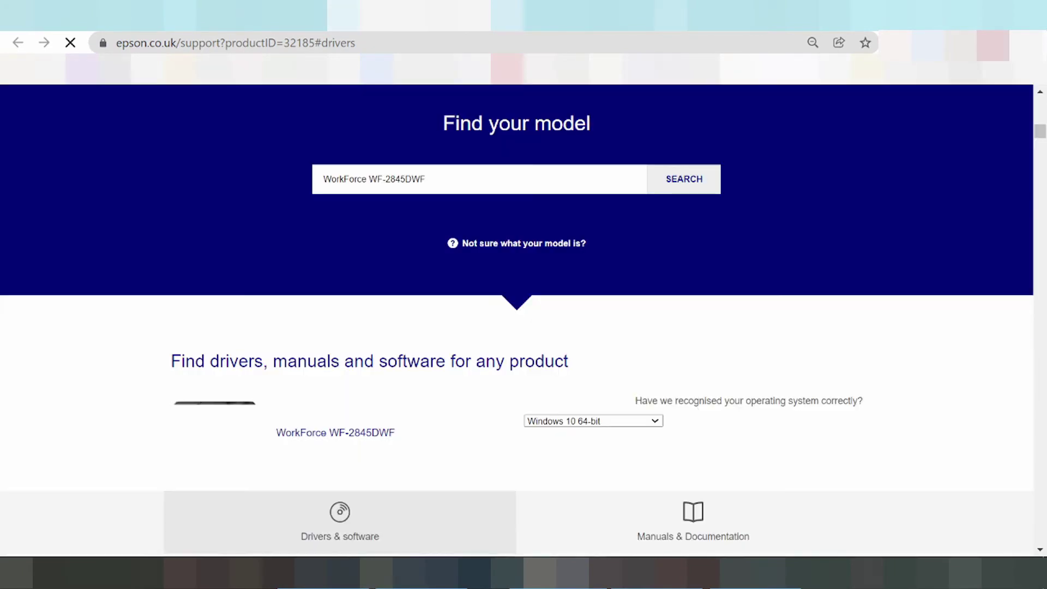
scroll(571, 238, down, 5)
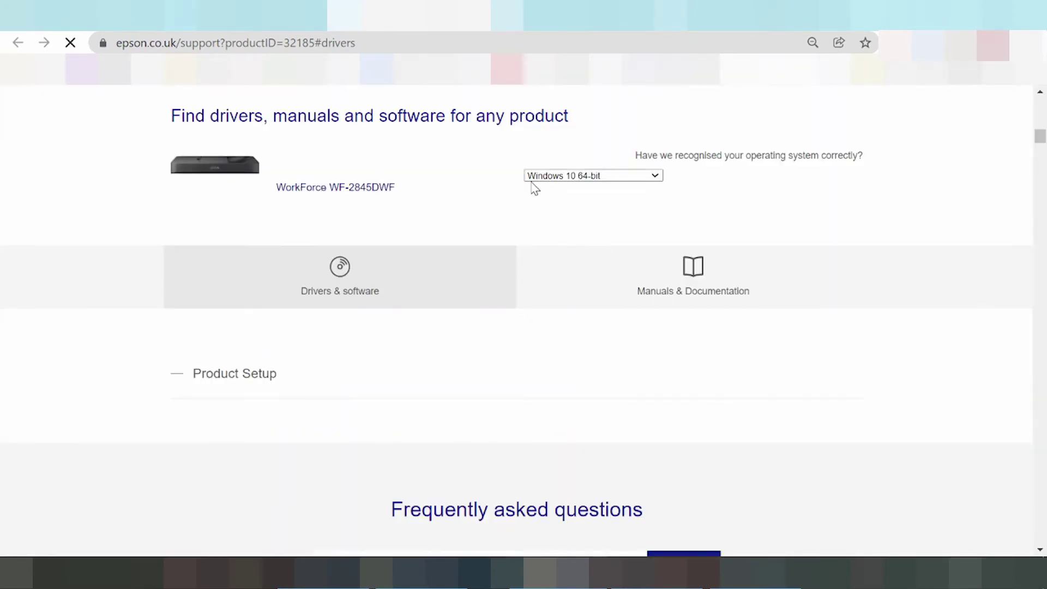
scroll(549, 224, down, 5)
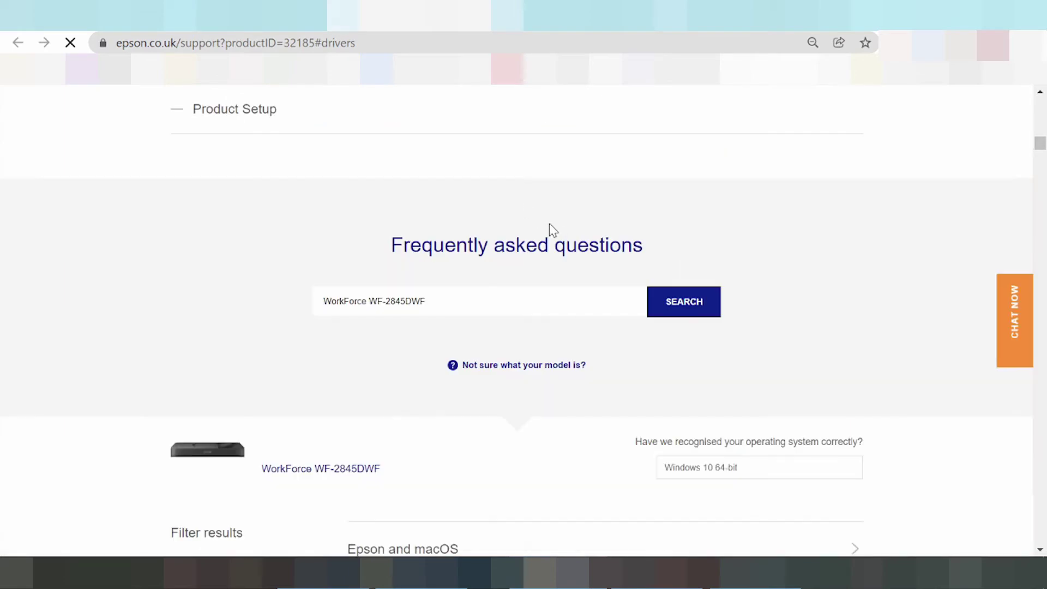
scroll(549, 223, down, 5)
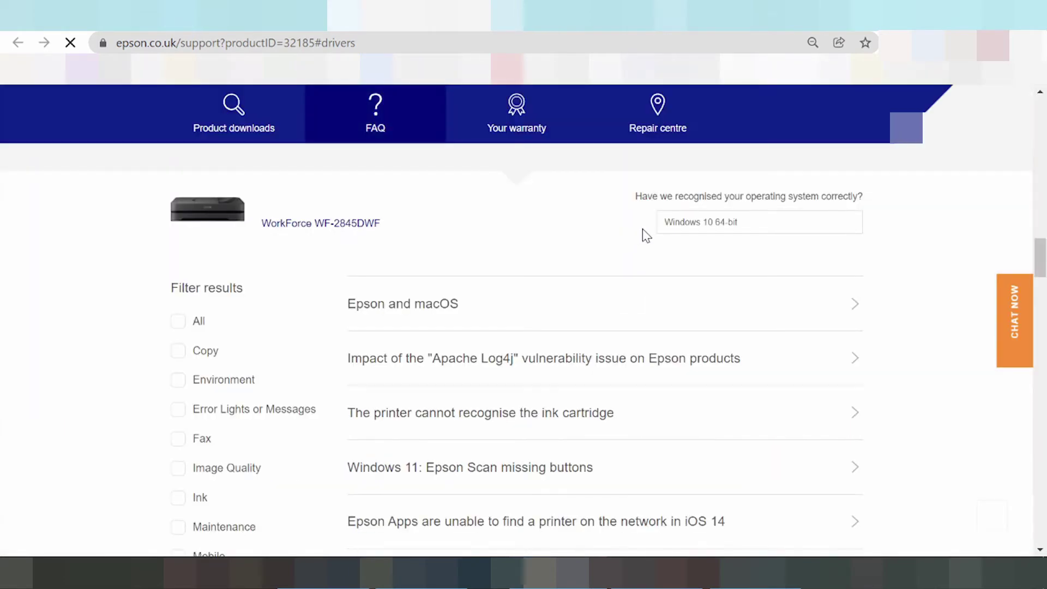
click(686, 224)
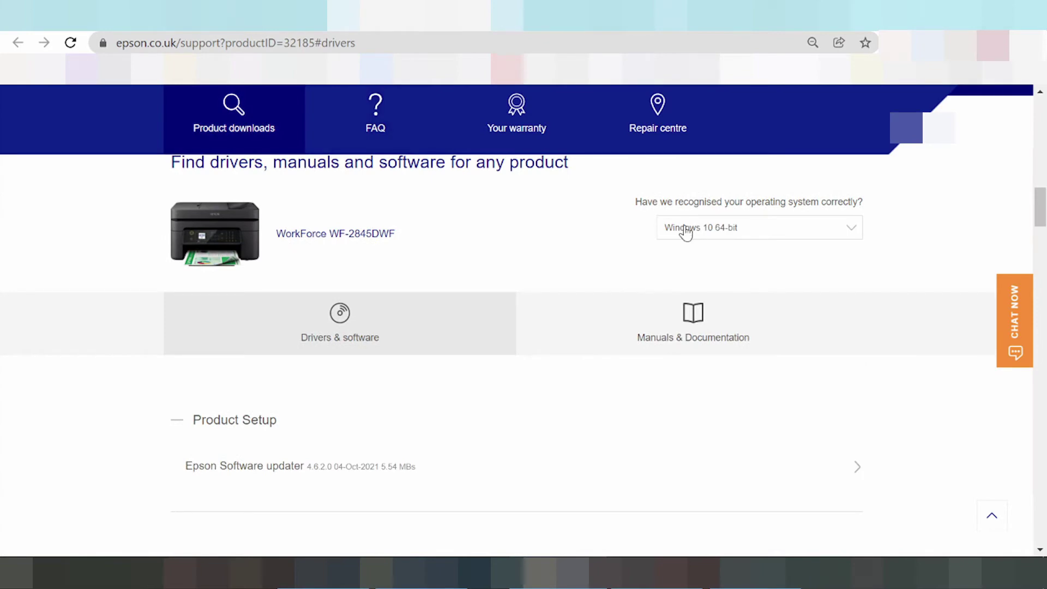
click(686, 229)
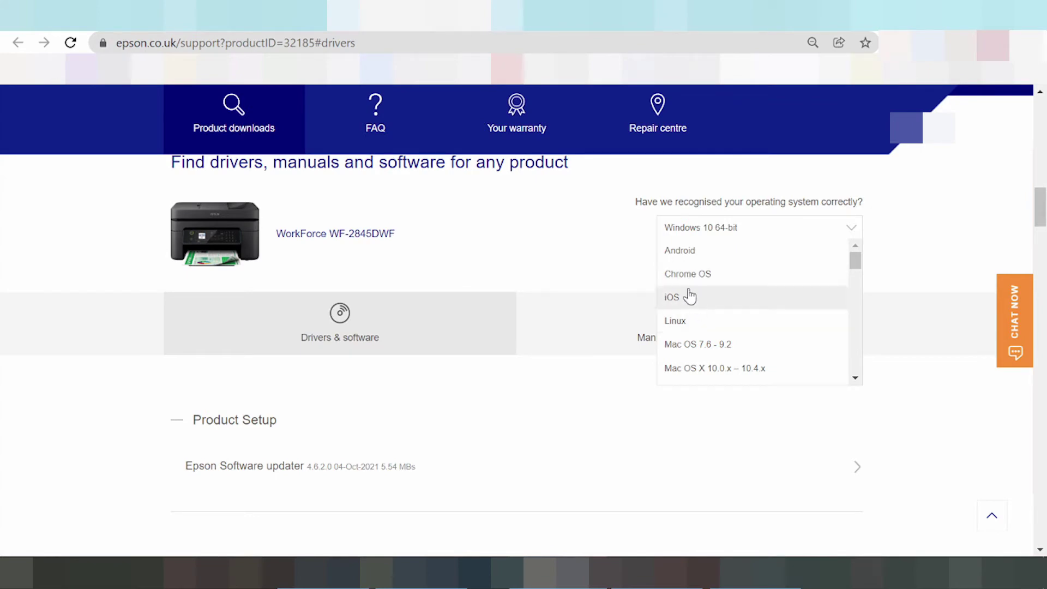
Scroll the operating system list and choose Windows 11.
scroll(712, 284, down, 1)
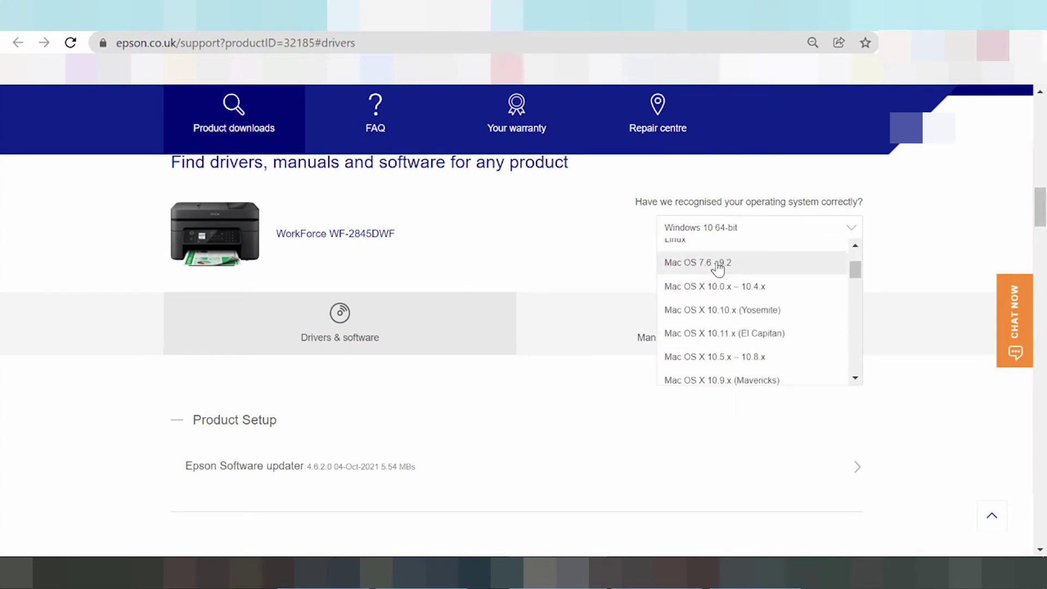
scroll(721, 275, down, 2)
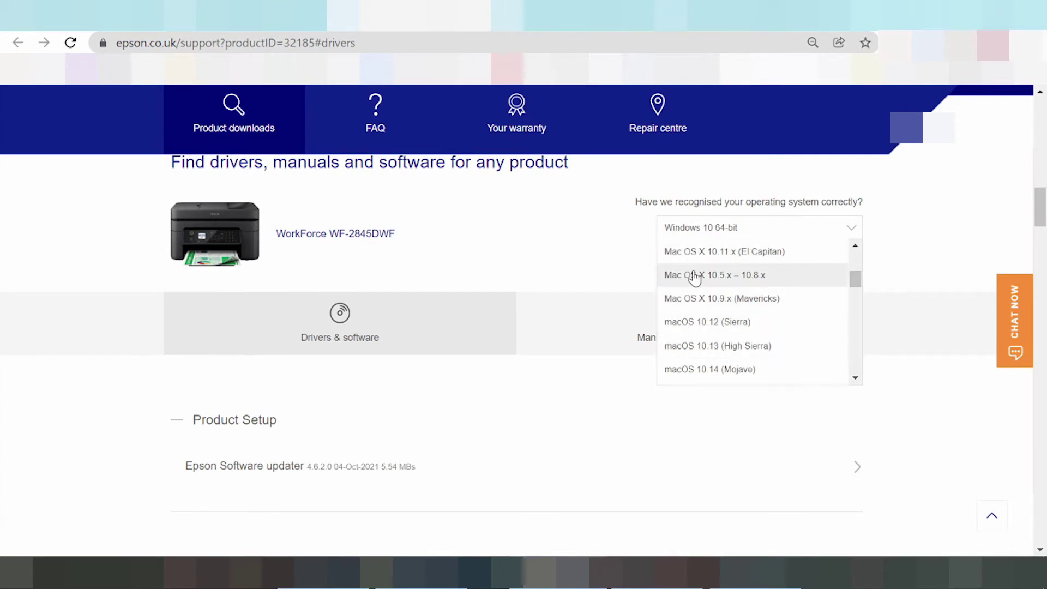
scroll(674, 297, down, 2)
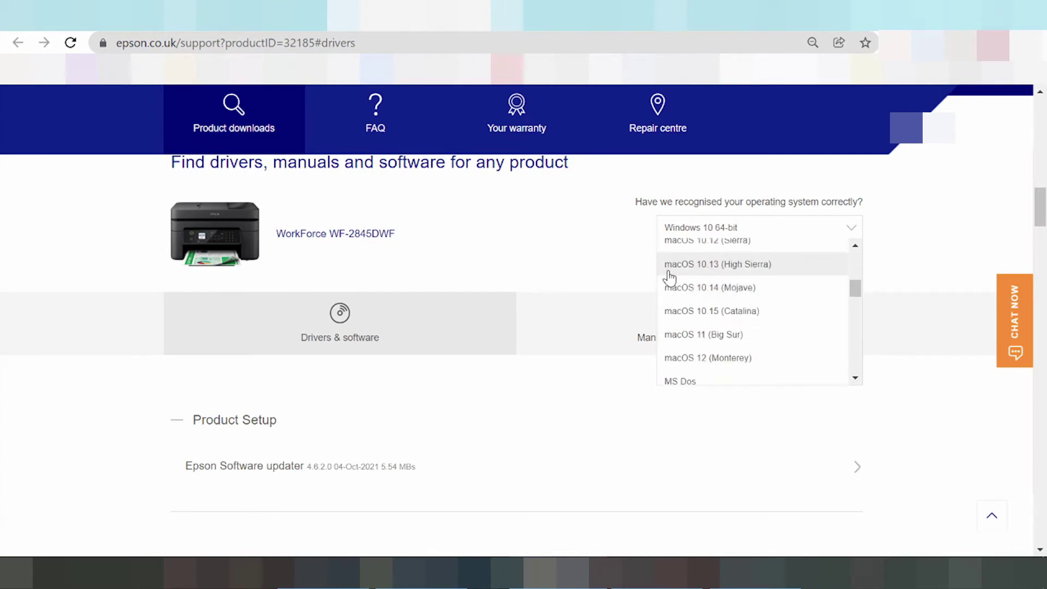
scroll(691, 299, up, 2)
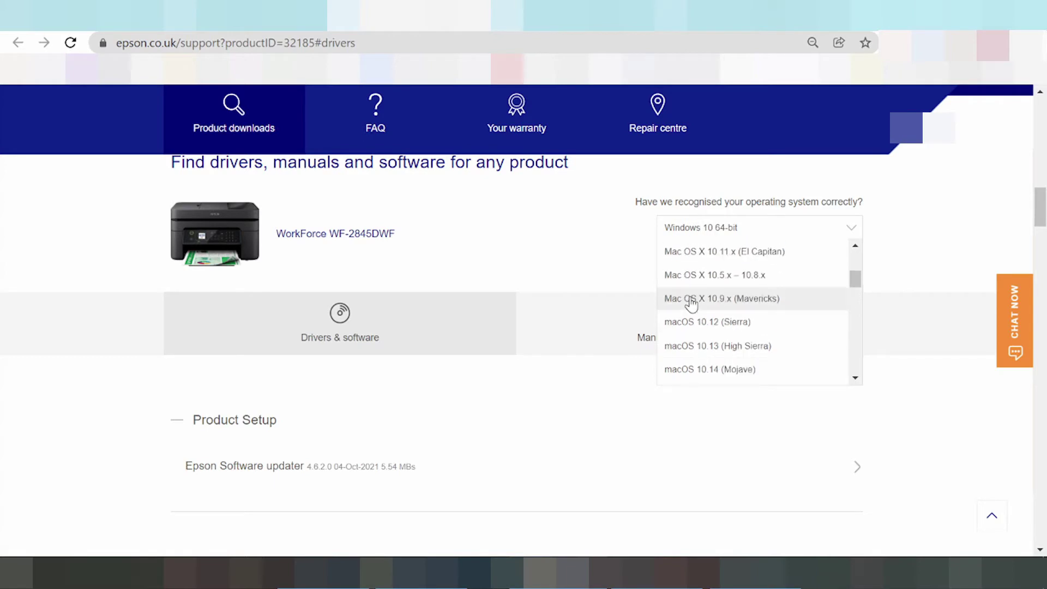
scroll(687, 300, down, 2)
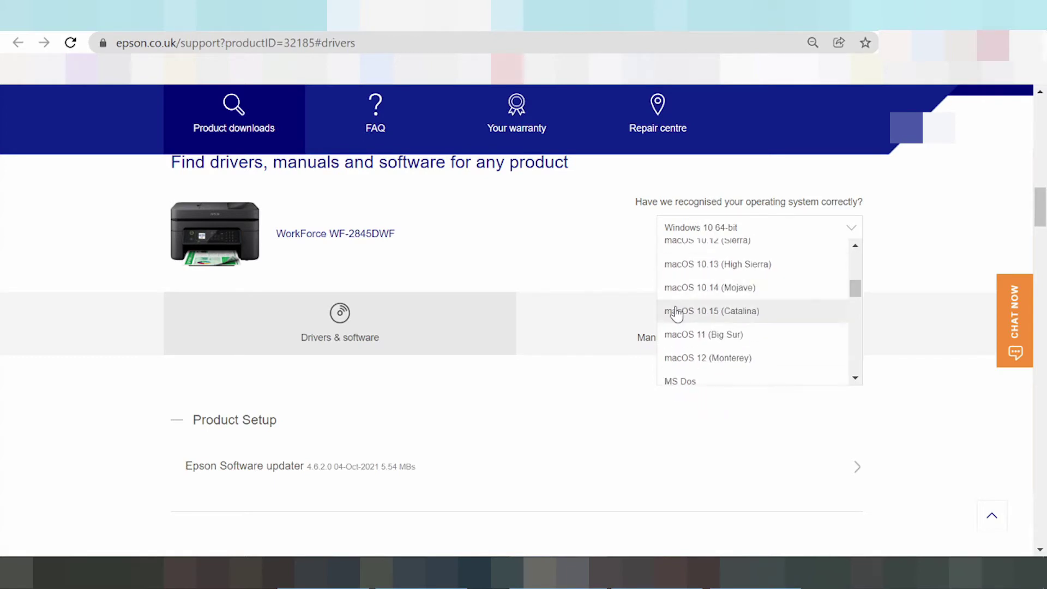
scroll(679, 322, down, 2)
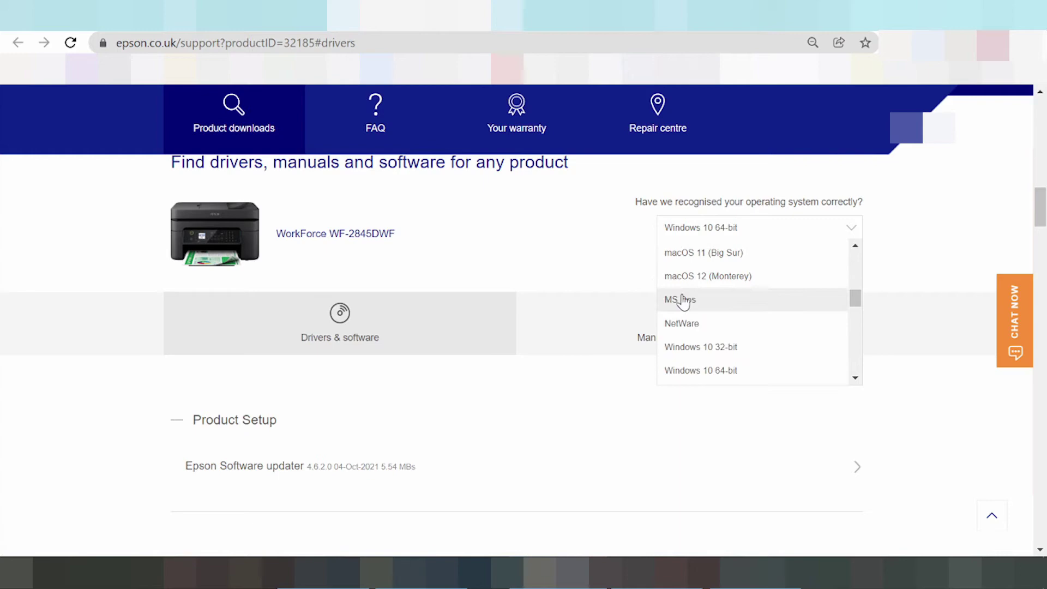
scroll(676, 278, down, 2)
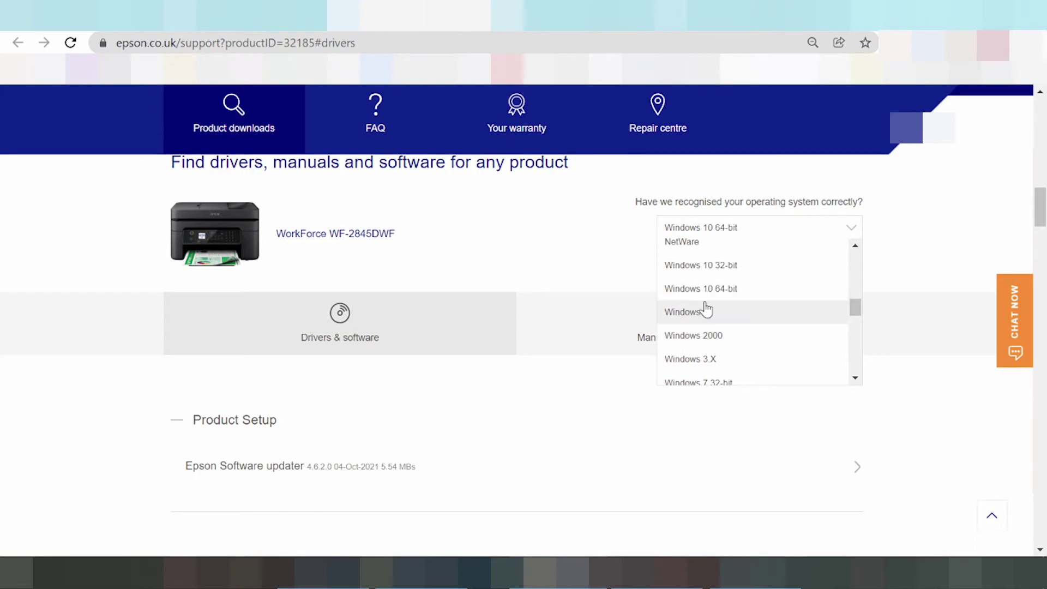
scroll(734, 300, down, 3)
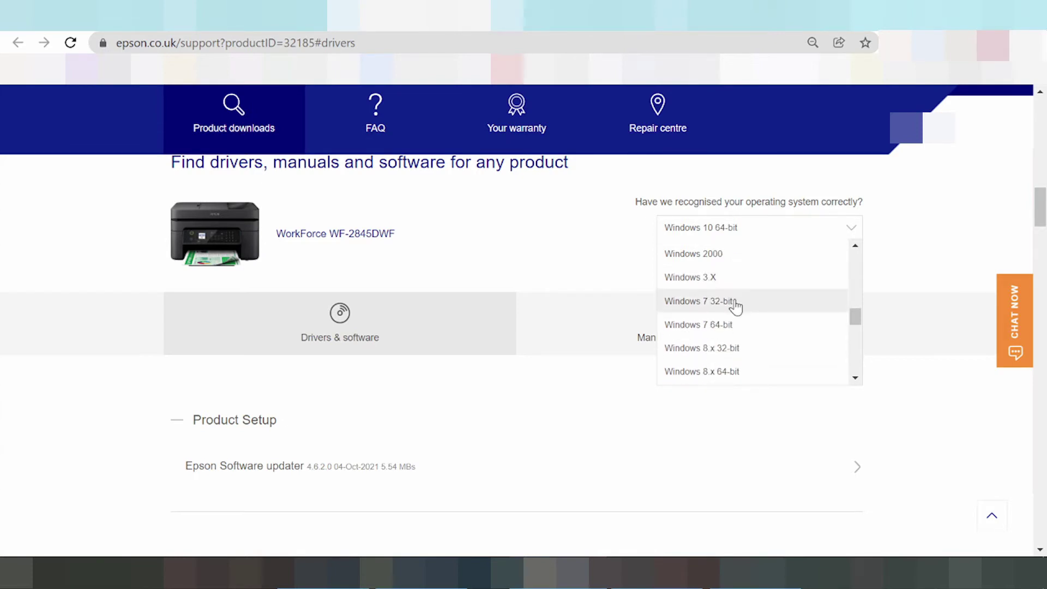
scroll(734, 289, down, 5)
scroll(730, 295, down, 5)
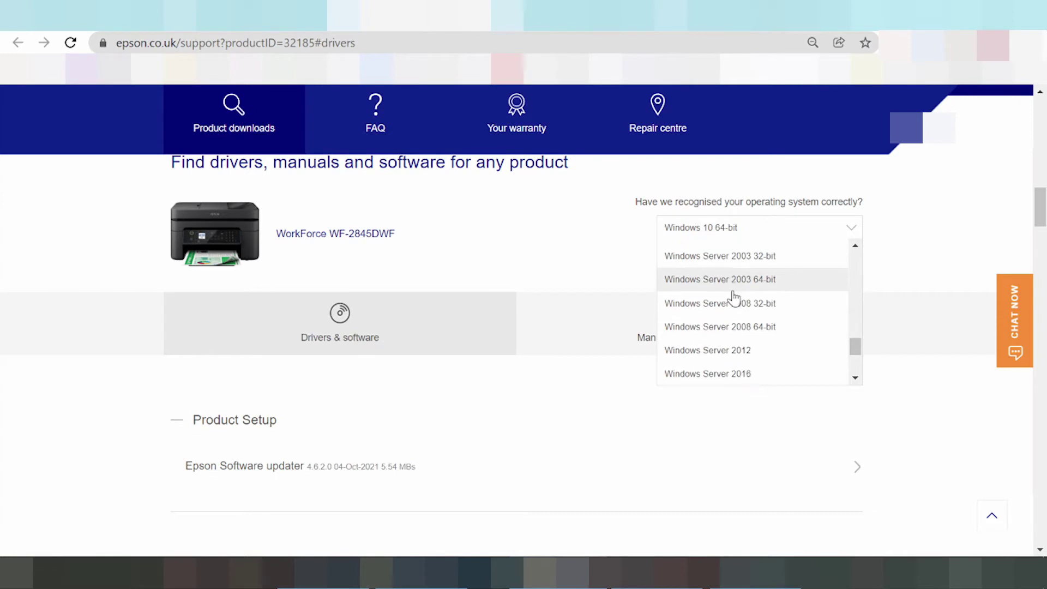
scroll(741, 322, up, 2)
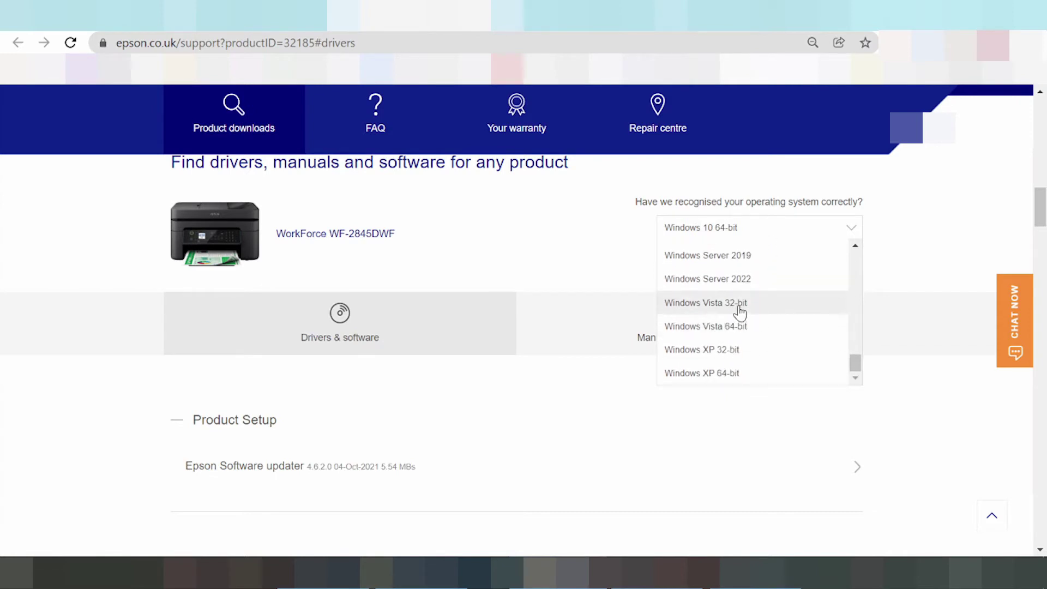
scroll(741, 322, up, 4)
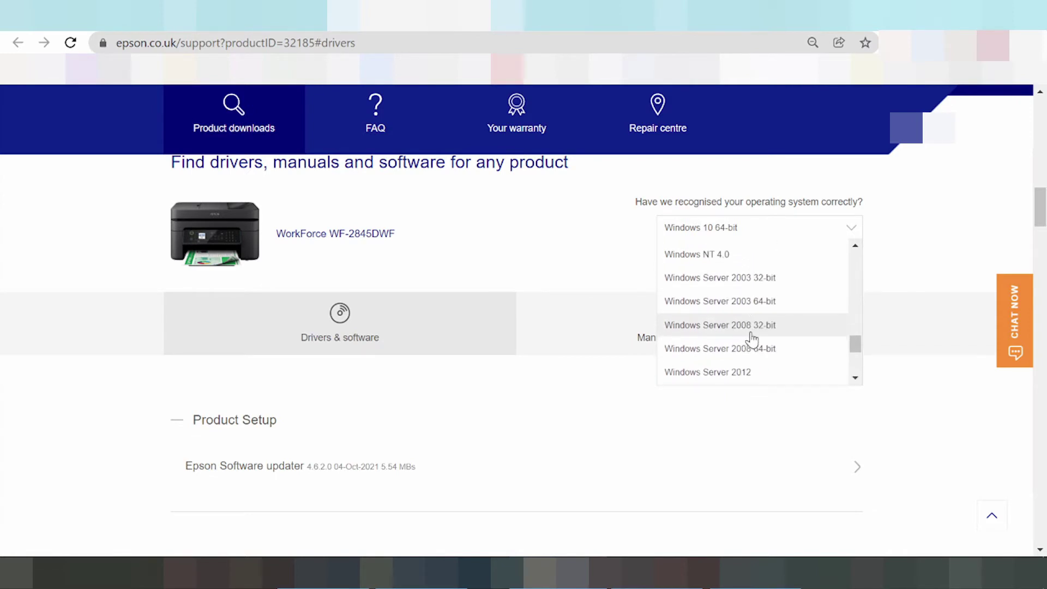
scroll(754, 305, up, 3)
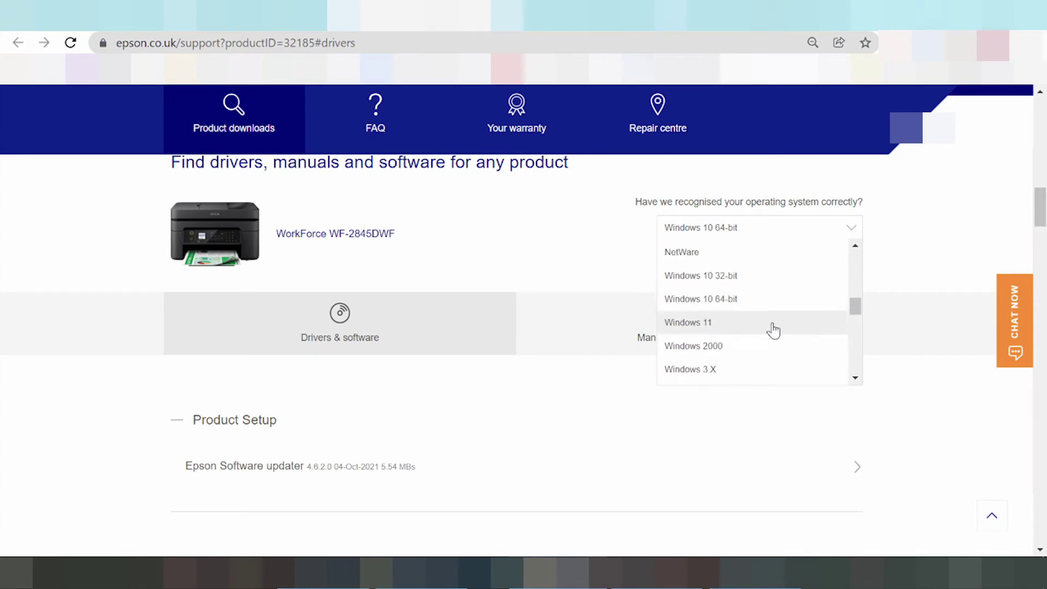
click(716, 323)
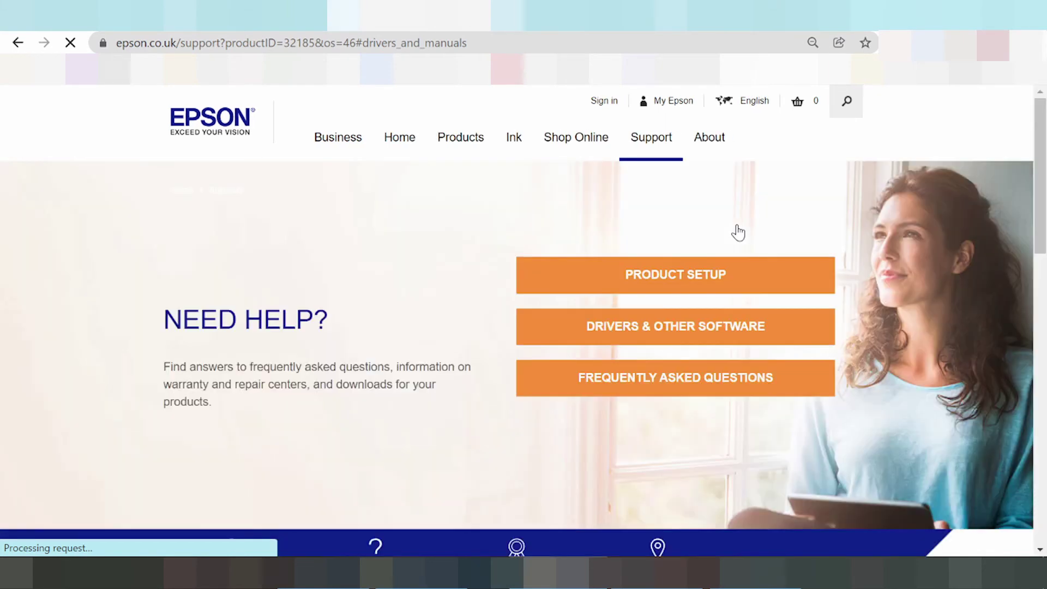
After the Windows 11 reload, scroll down to the Drivers & software section.
scroll(480, 163, down, 10)
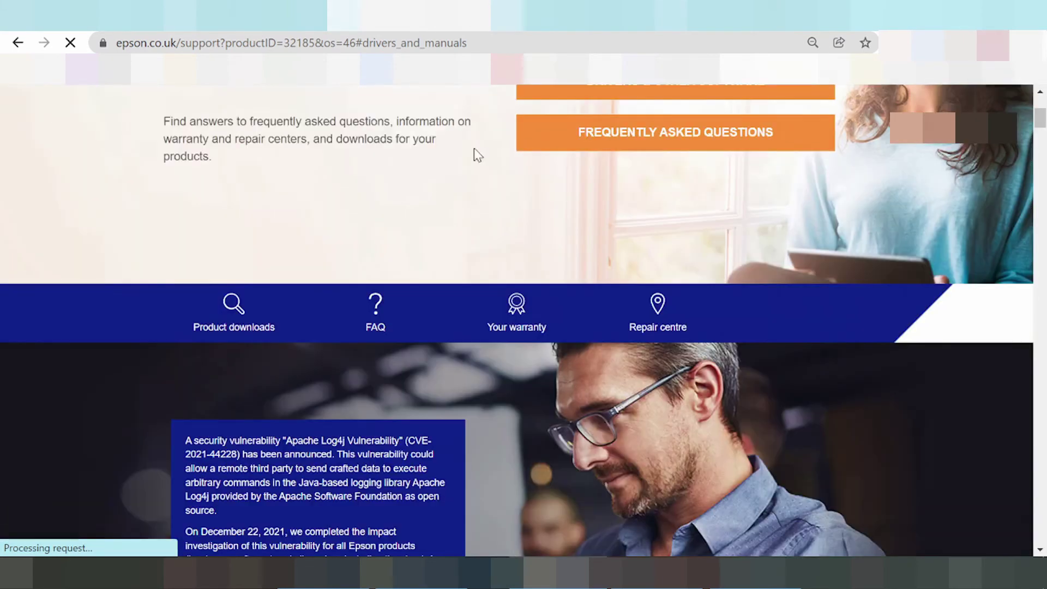
scroll(488, 166, down, 6)
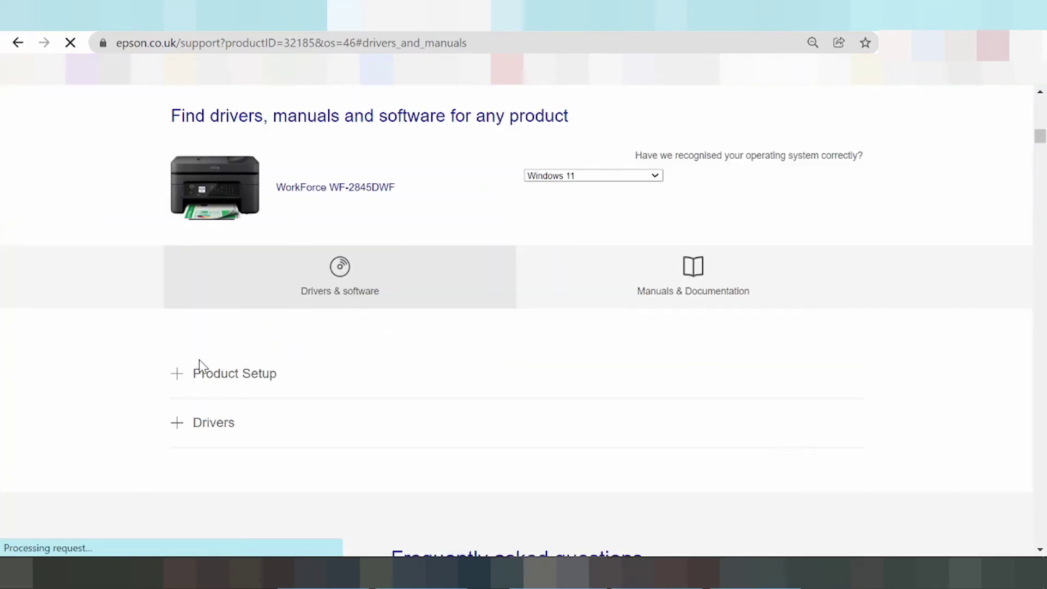
scroll(298, 283, down, 2)
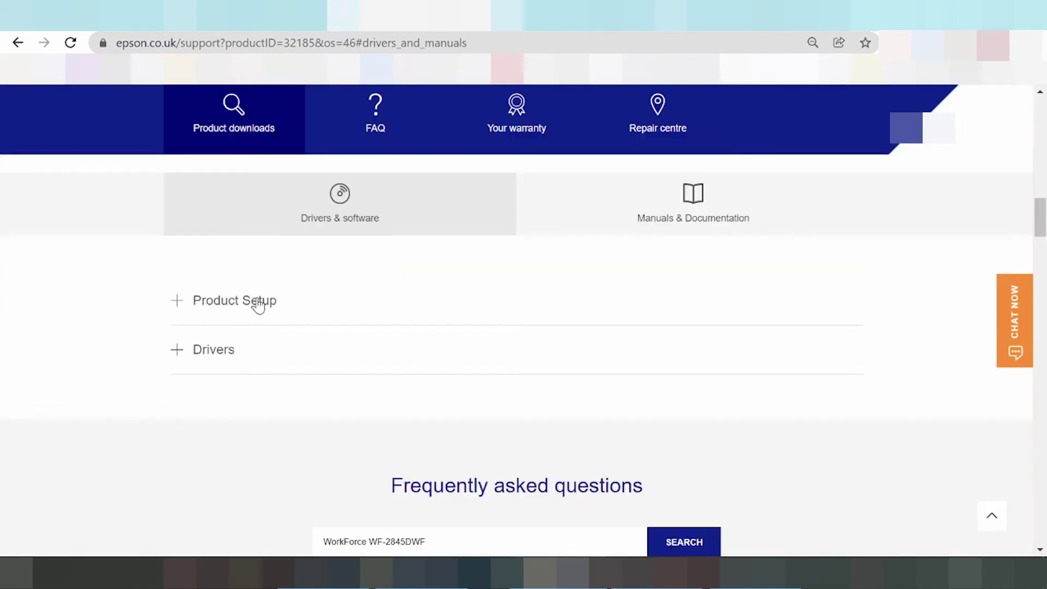
Expand the Product Setup and Drivers download sections for the WF-2845DWF.
click(246, 307)
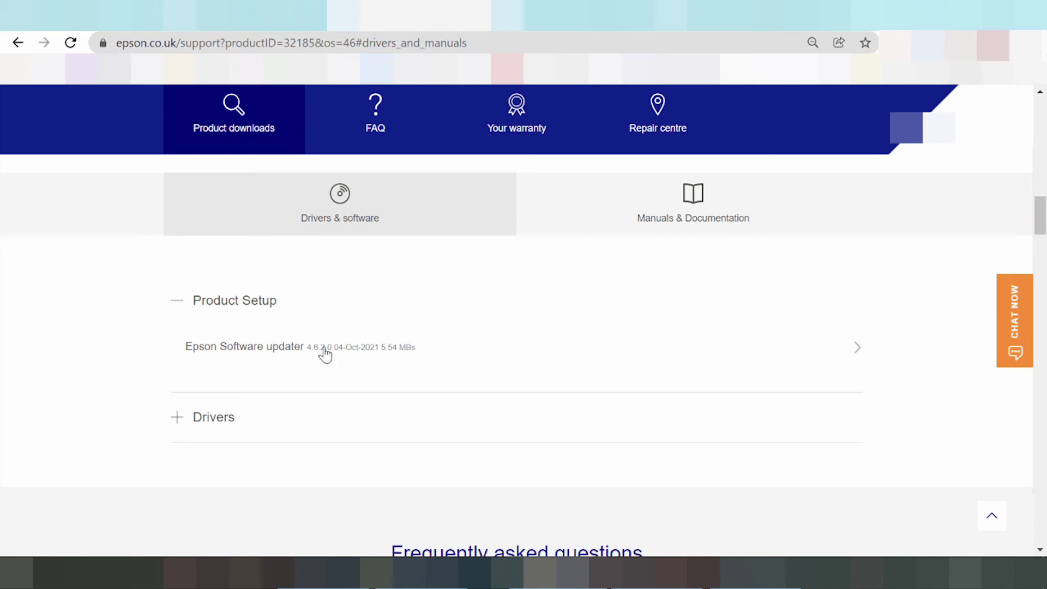
click(217, 414)
scroll(243, 411, down, 1)
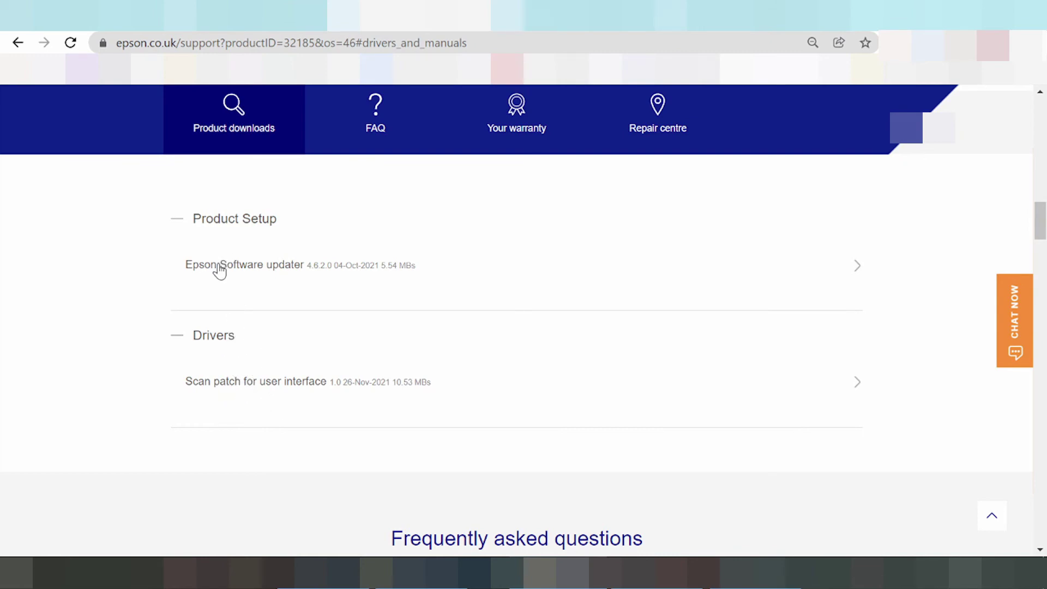
Expand Epson Software updater 4.6.2.0 (EXE, 5.54 MB) and download epson642916eu.exe.
click(265, 277)
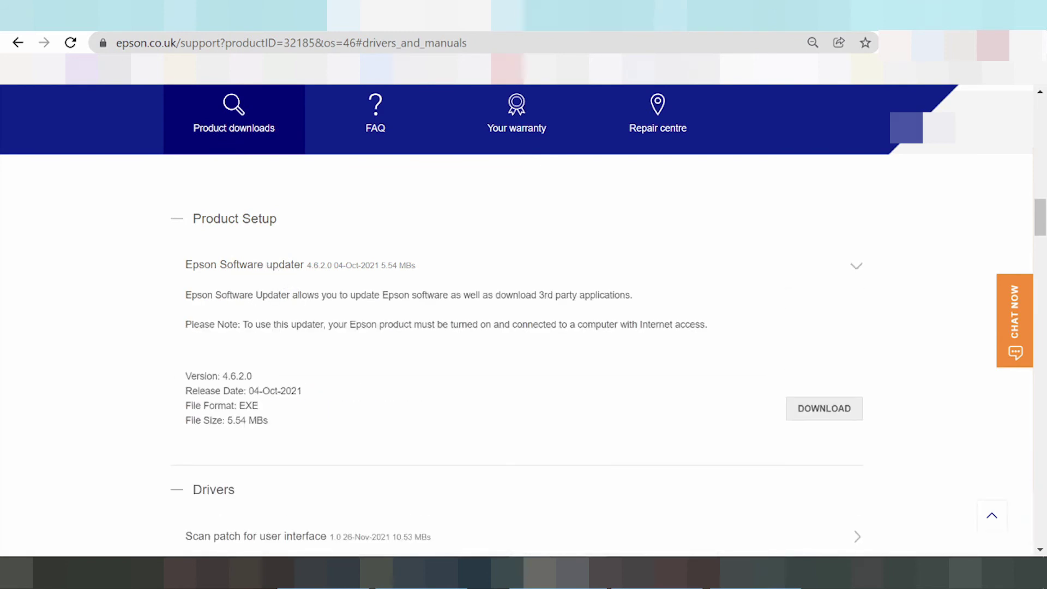
drag(215, 294, 526, 295)
click(527, 295)
click(793, 413)
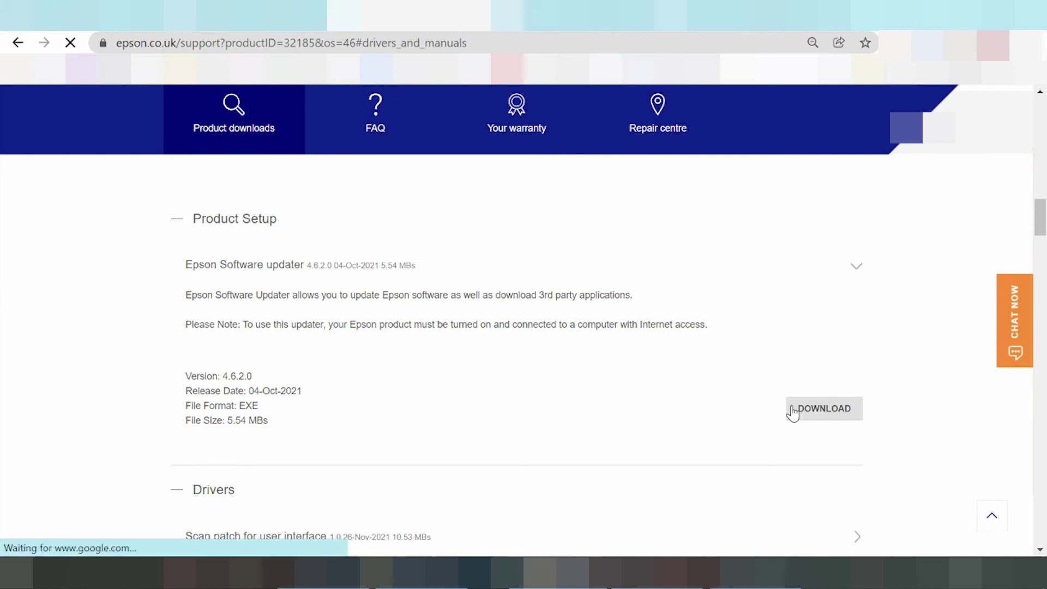